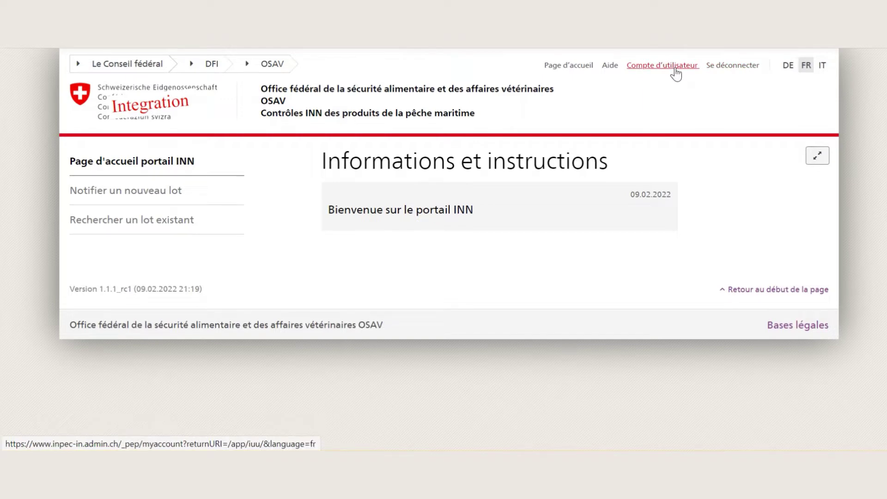
Step: Review the account's user profile and its Connexion et sécurité settings, and return to the INN portal
click(675, 69)
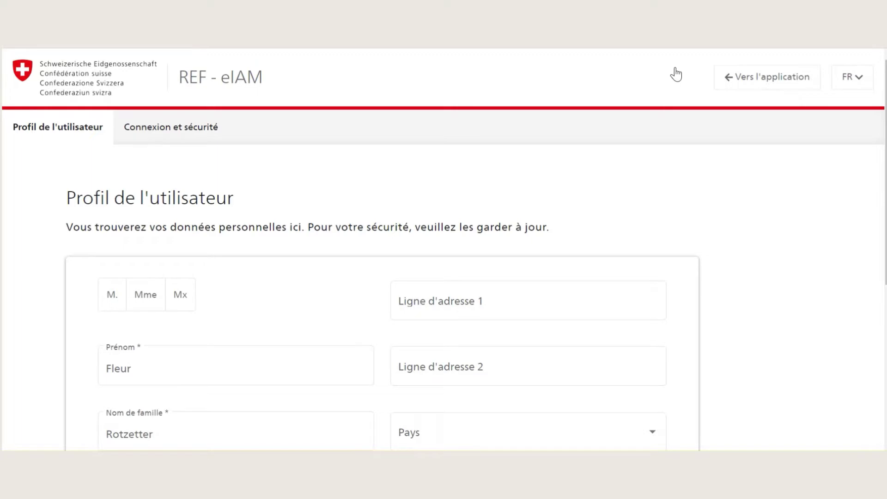
scroll(608, 274, down, 5)
scroll(610, 273, up, 4)
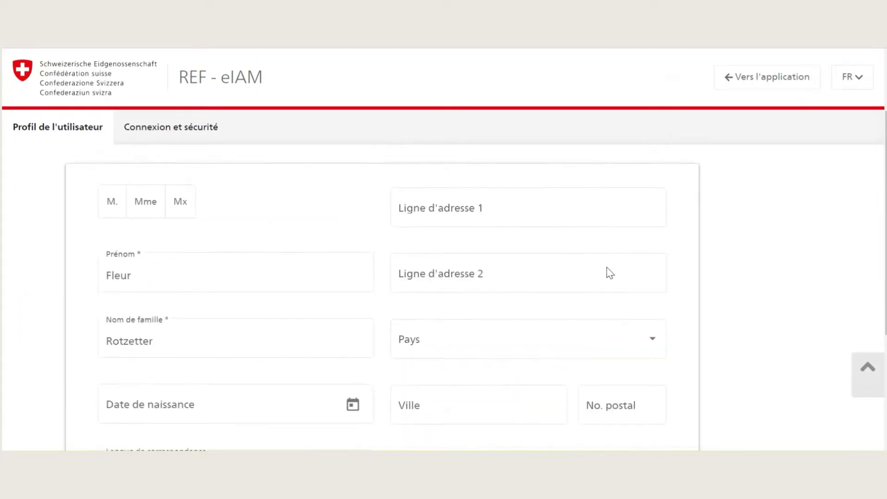
scroll(609, 272, up, 2)
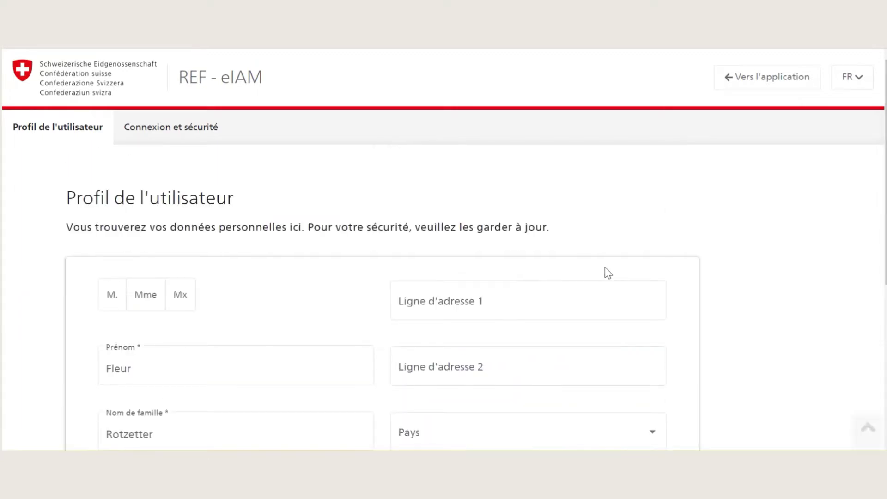
click(187, 136)
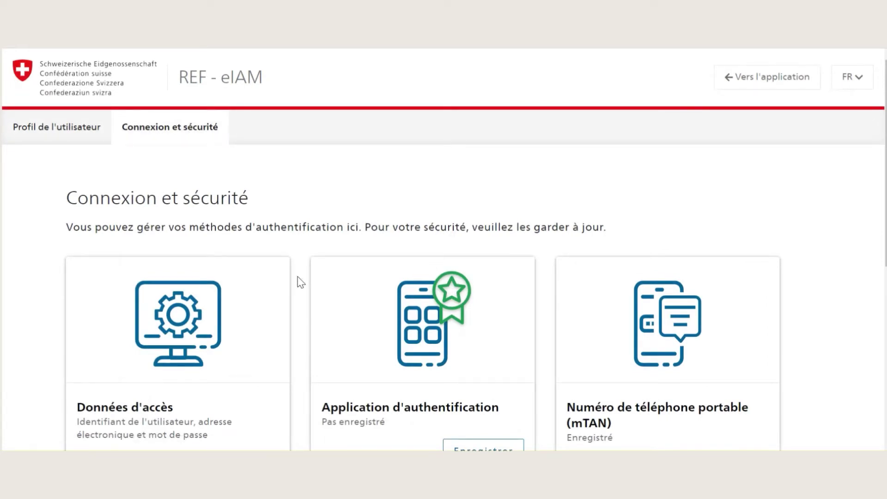
click(756, 81)
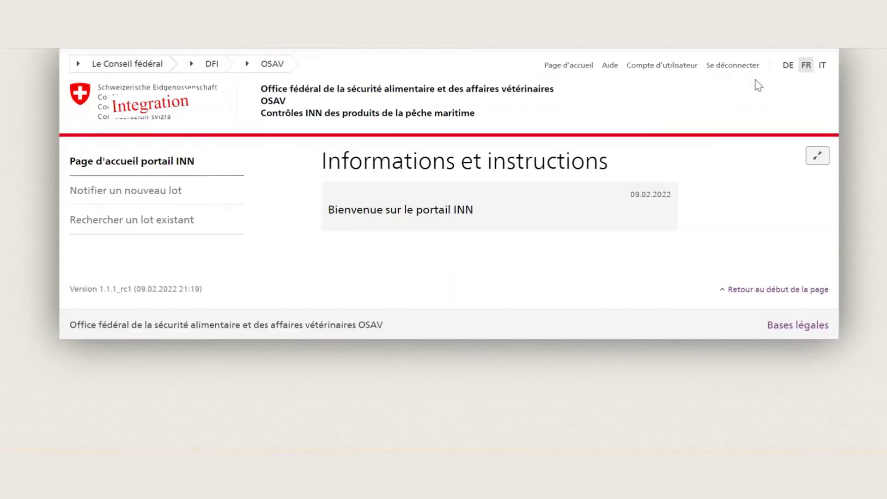
Step: Open the portal's help page and read through the notification rules, user manuals and support information on INN controls
click(610, 65)
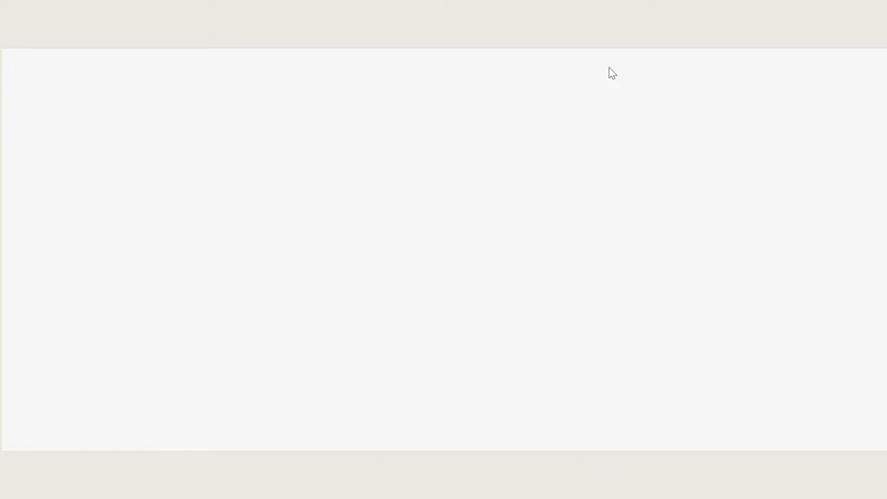
scroll(484, 221, down, 1)
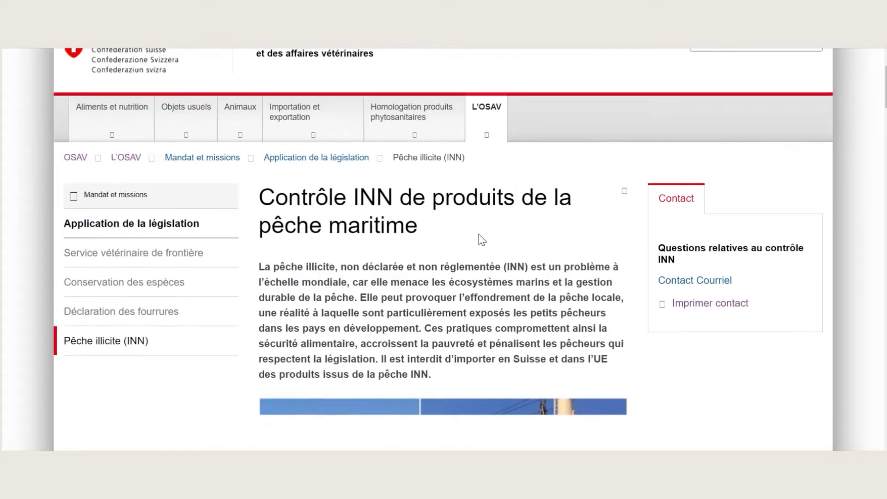
scroll(481, 239, down, 1)
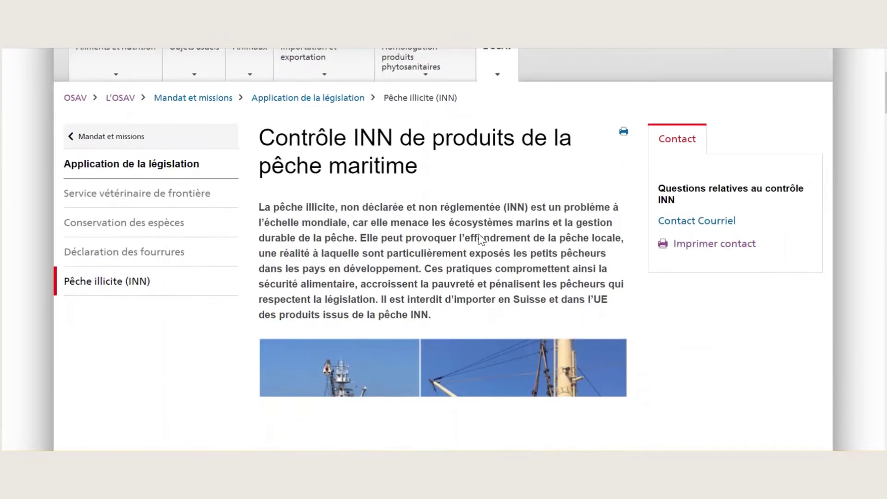
scroll(481, 239, down, 1)
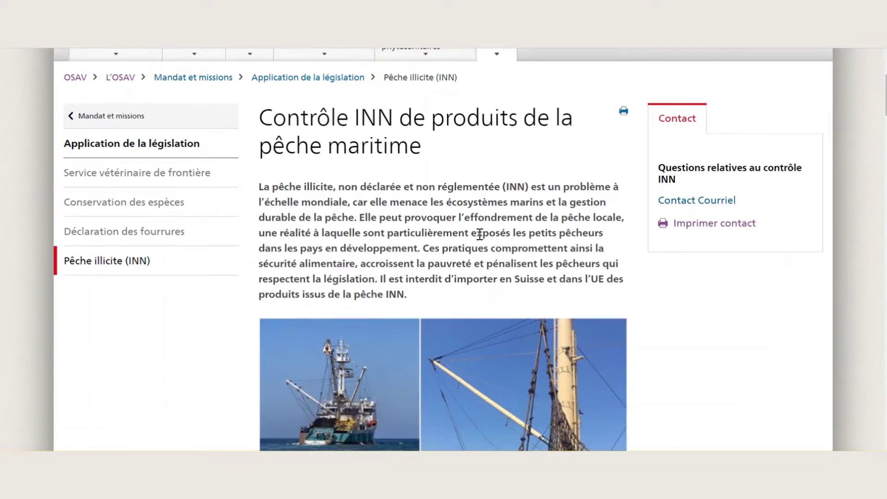
scroll(476, 241, down, 1)
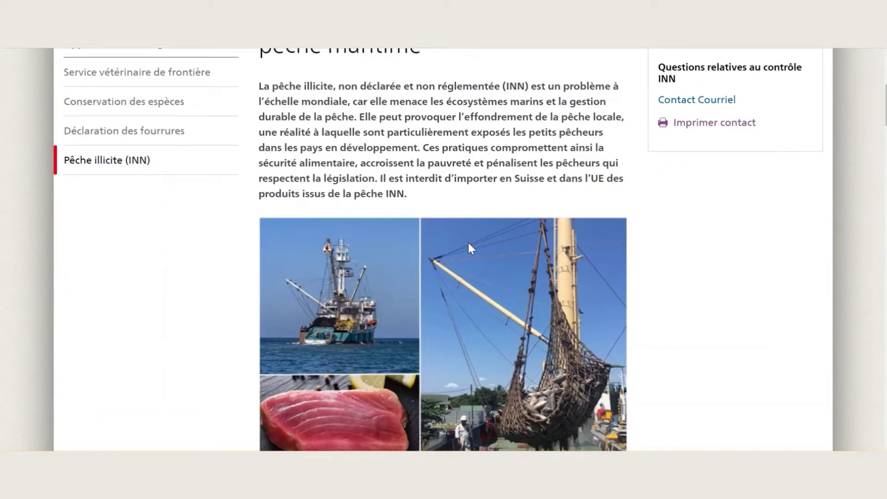
scroll(469, 243, down, 1)
scroll(468, 244, down, 4)
scroll(469, 246, down, 7)
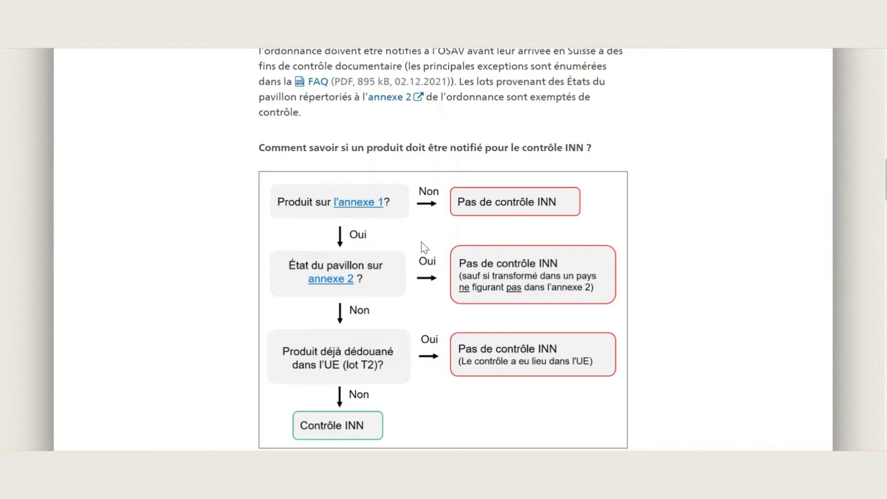
scroll(423, 245, down, 5)
scroll(424, 250, down, 5)
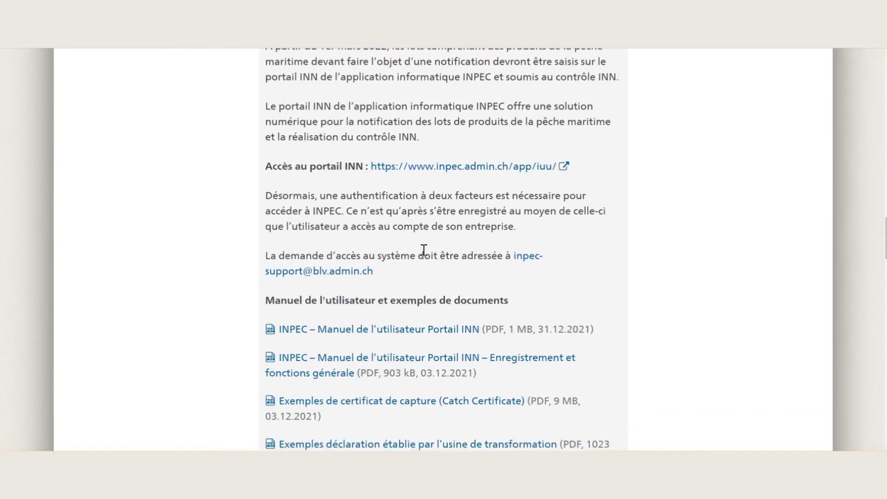
scroll(423, 251, down, 10)
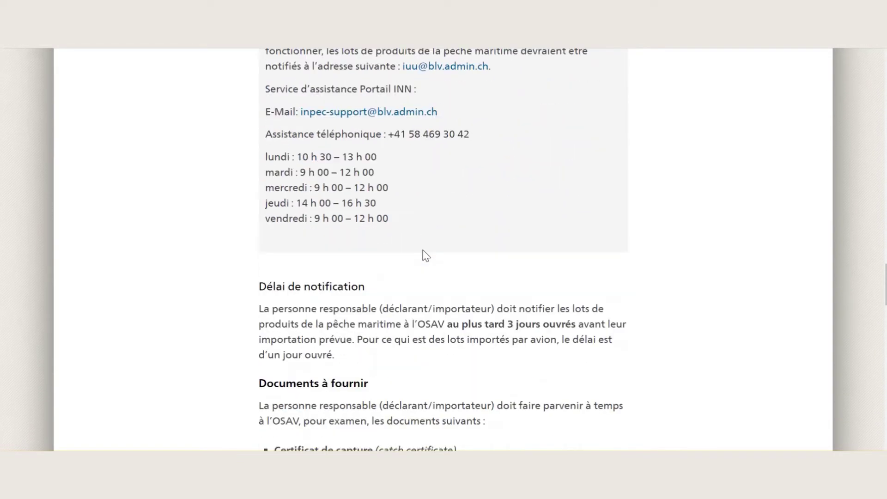
Step: Show the legislation links under Informations complémentaires on the help page
scroll(423, 251, down, 8)
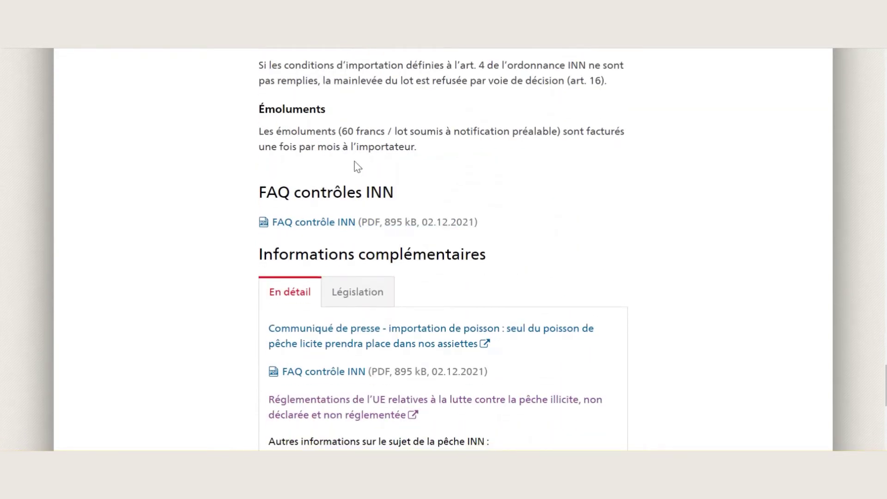
click(355, 290)
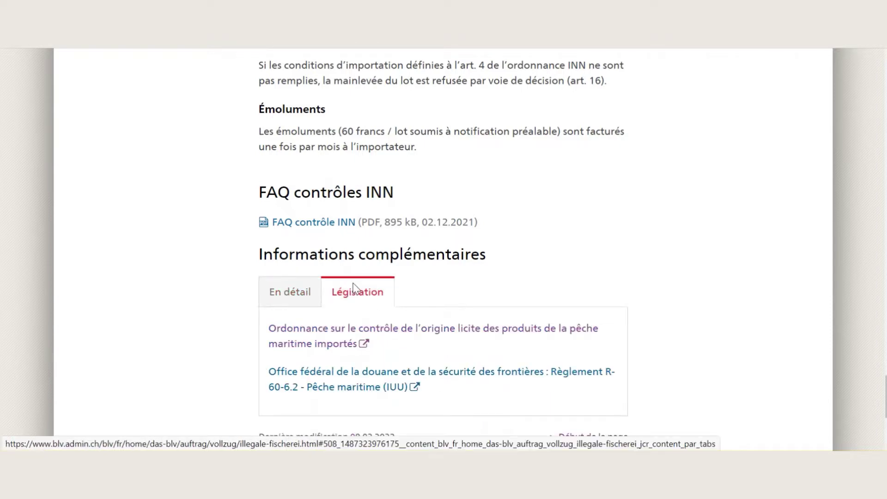
scroll(581, 296, down, 3)
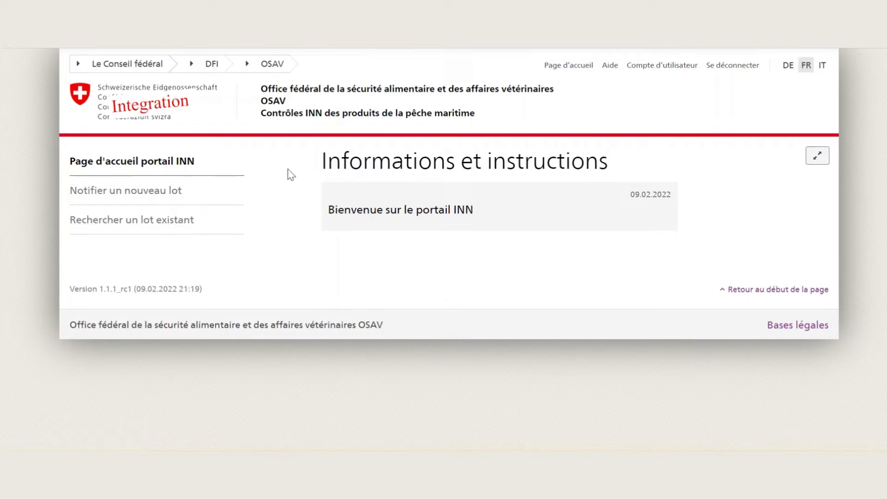
Step: Open the search for existing lots in the INN portal and examine the basic criteria and the lot list
click(159, 223)
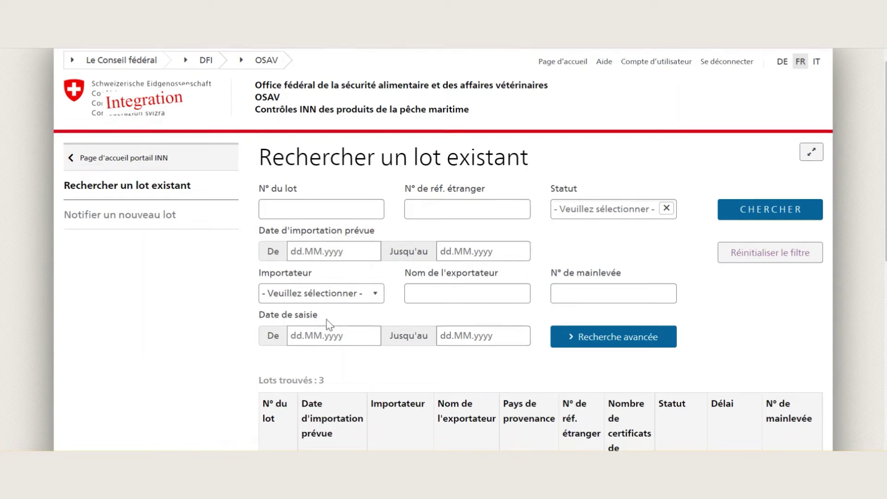
scroll(319, 323, down, 7)
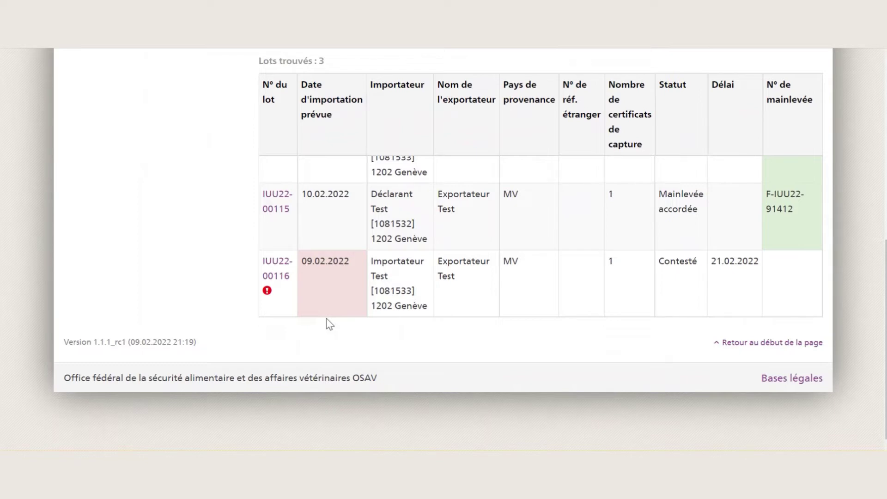
scroll(328, 324, up, 3)
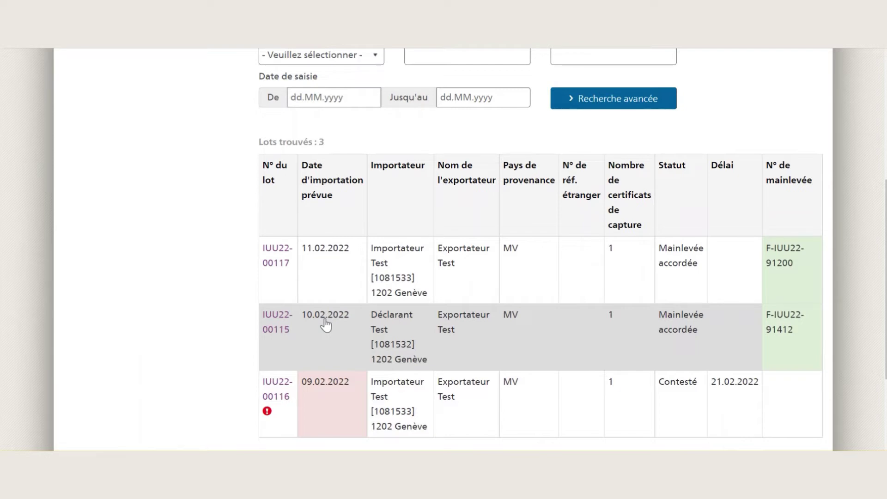
scroll(326, 323, up, 3)
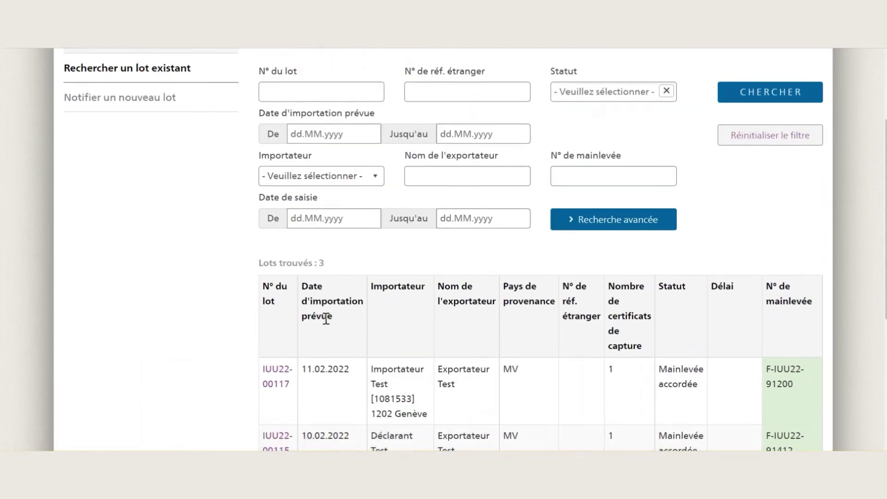
scroll(326, 319, up, 3)
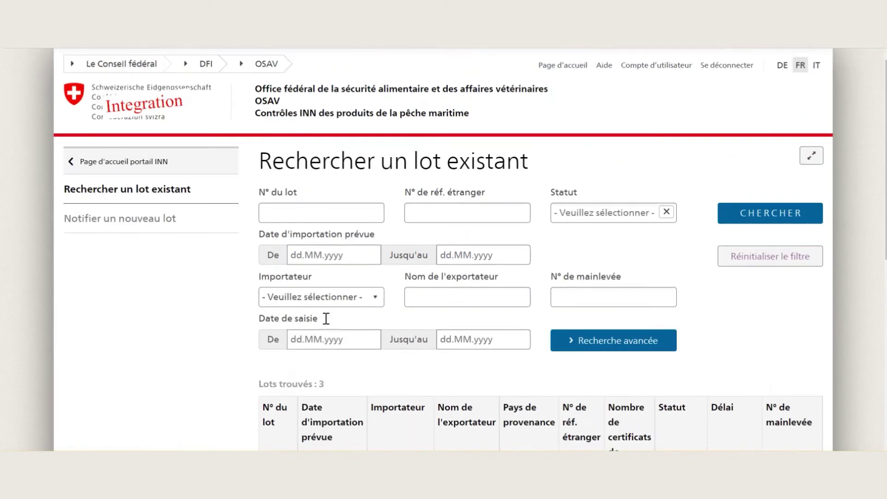
scroll(327, 317, down, 1)
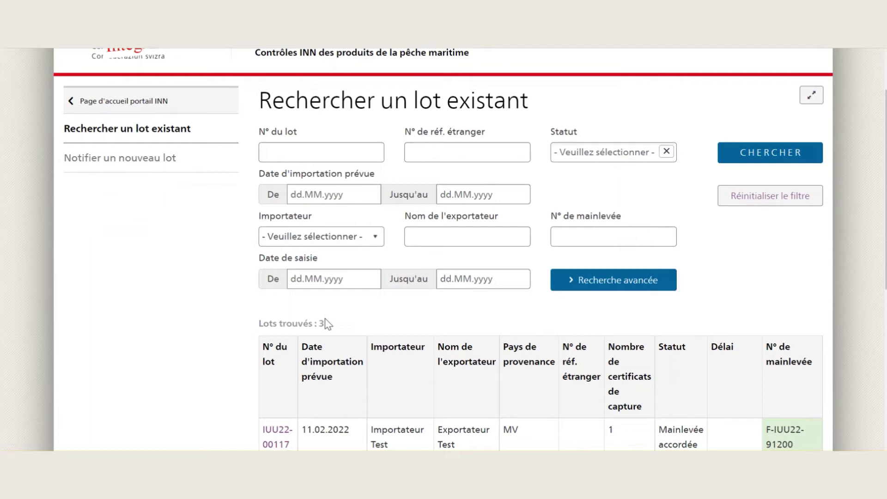
Step: Expand the advanced search and look through its additional criteria for lots
click(633, 282)
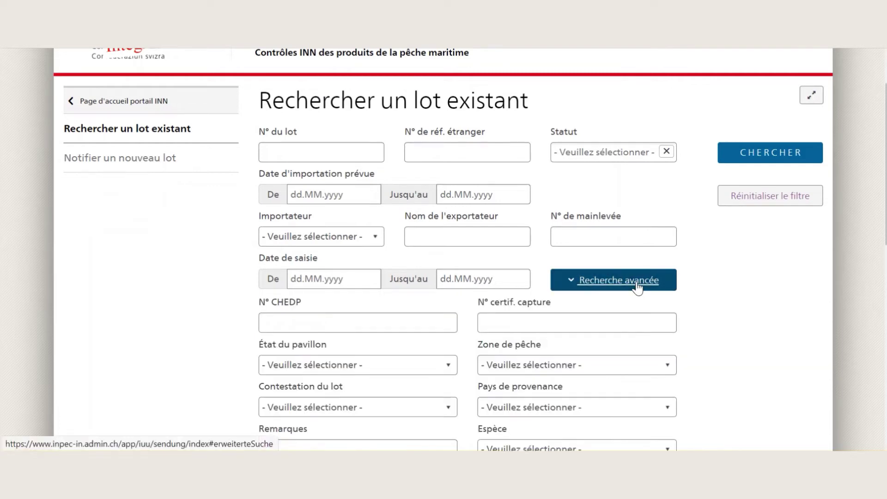
scroll(725, 286, down, 3)
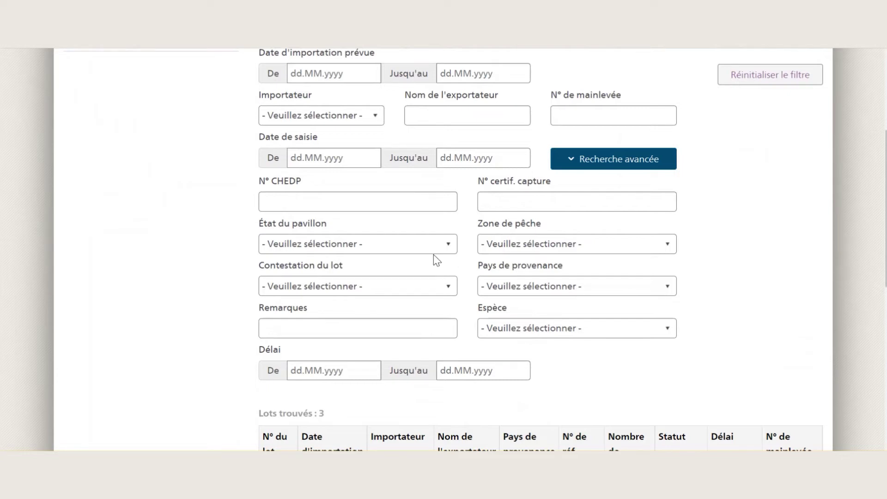
scroll(433, 254, up, 2)
scroll(349, 134, up, 2)
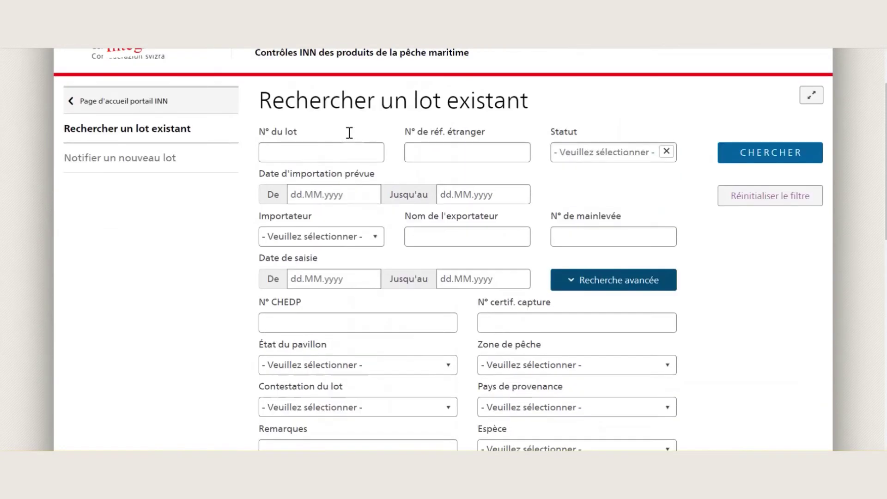
scroll(331, 277, down, 3)
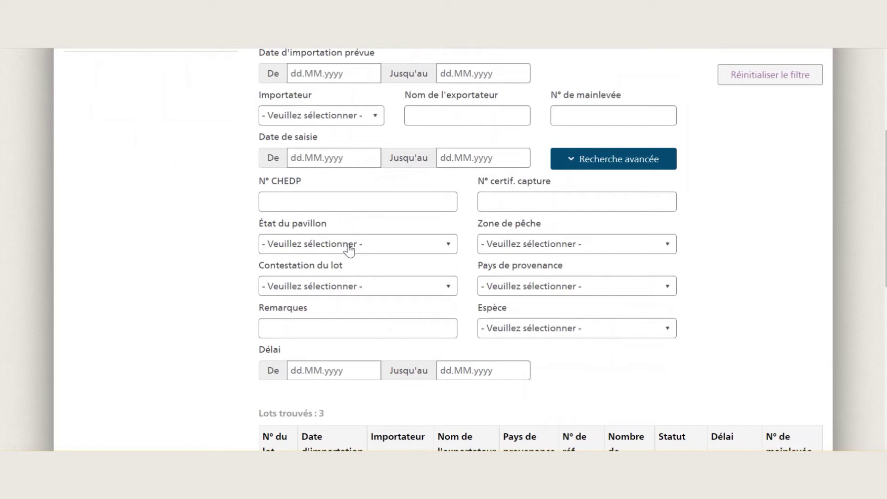
Step: Set the flag state criterion to Philippines [PH] and run the lot search
click(350, 250)
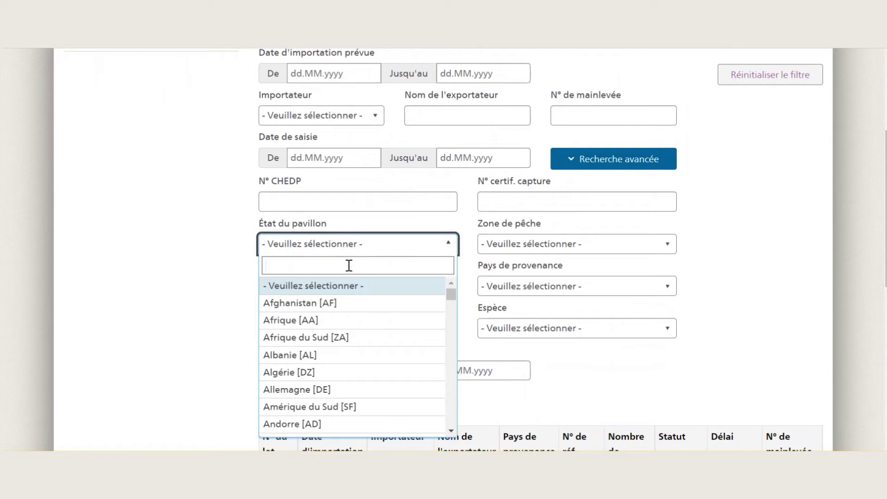
text(ph)
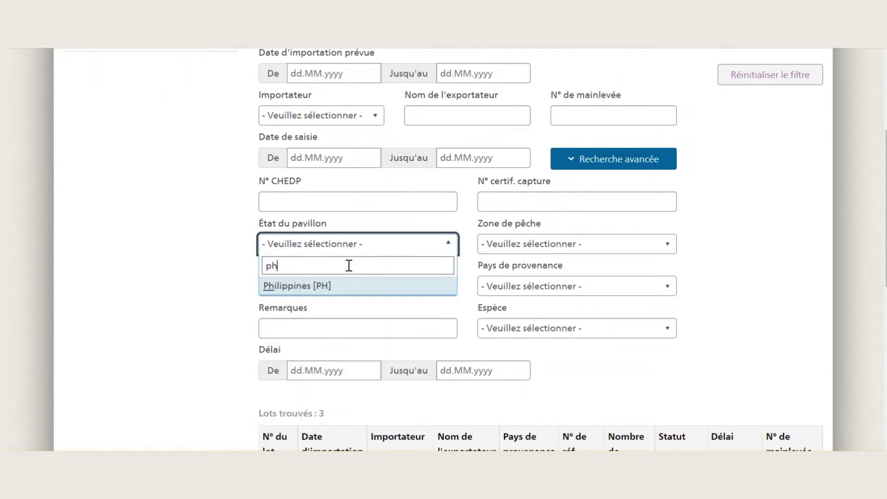
click(344, 291)
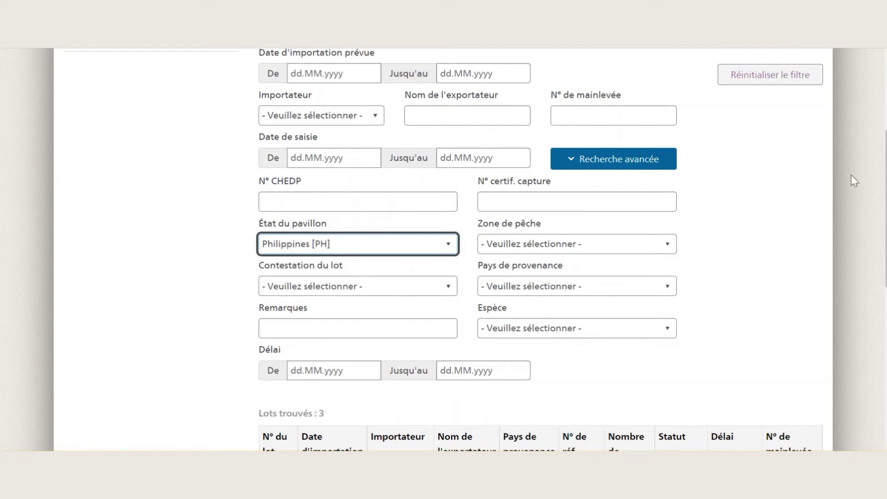
scroll(766, 164, up, 4)
click(766, 213)
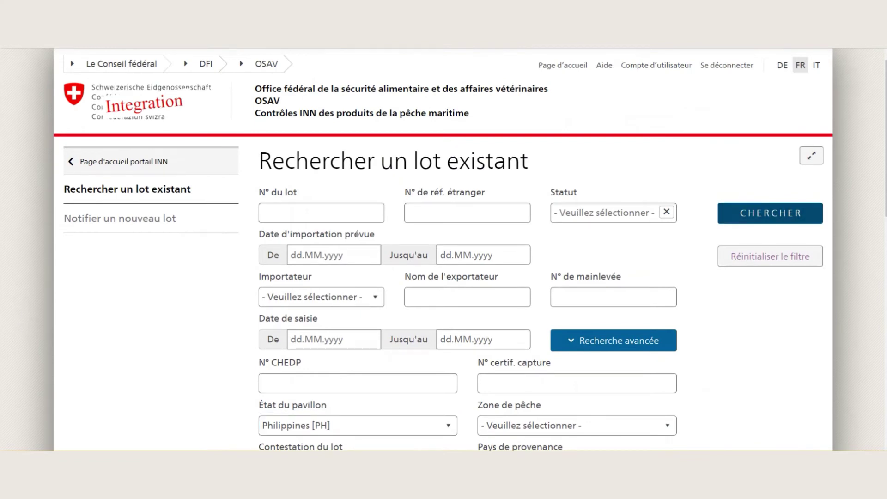
Step: Examine the lot list and its columns below the search criteria
scroll(444, 249, down, 10)
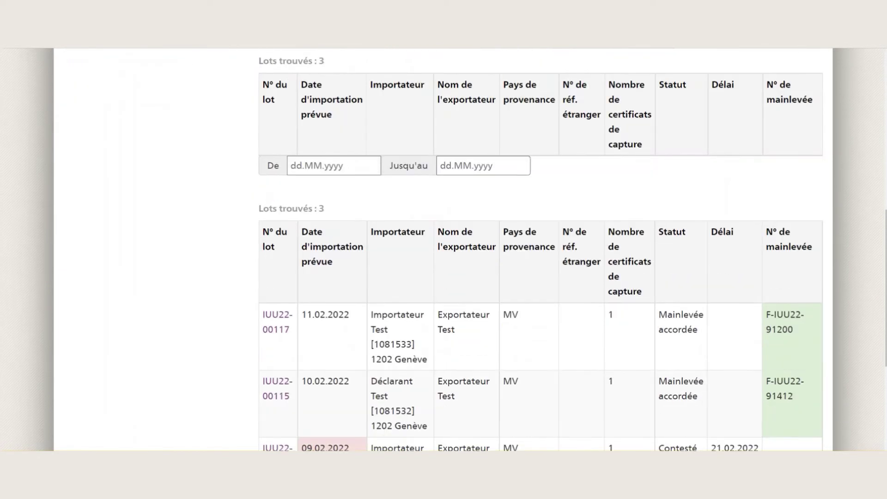
scroll(541, 277, up, 2)
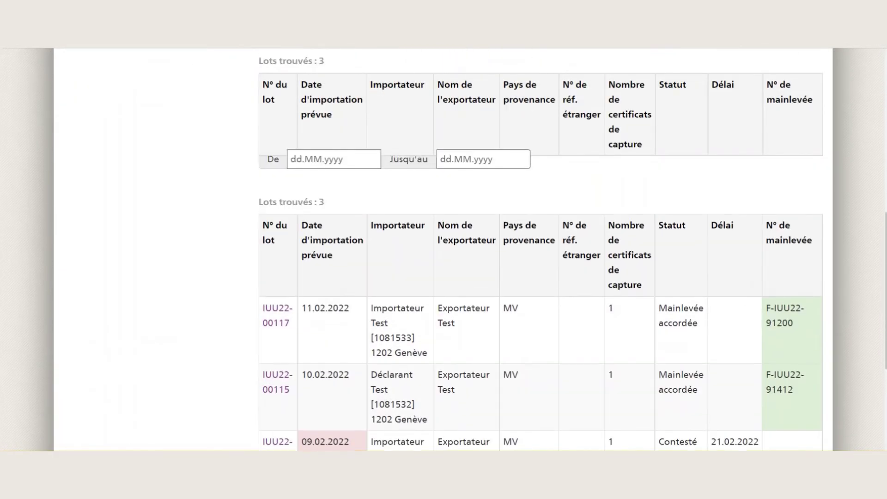
scroll(541, 277, down, 1)
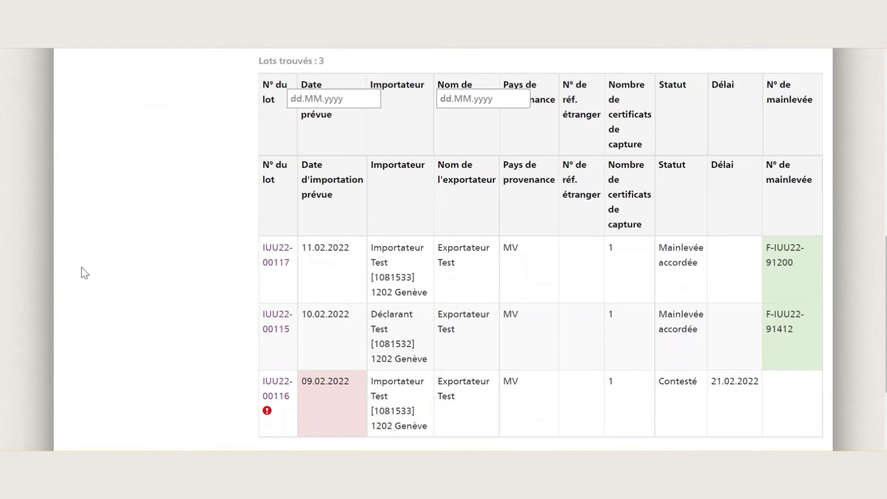
scroll(85, 273, up, 2)
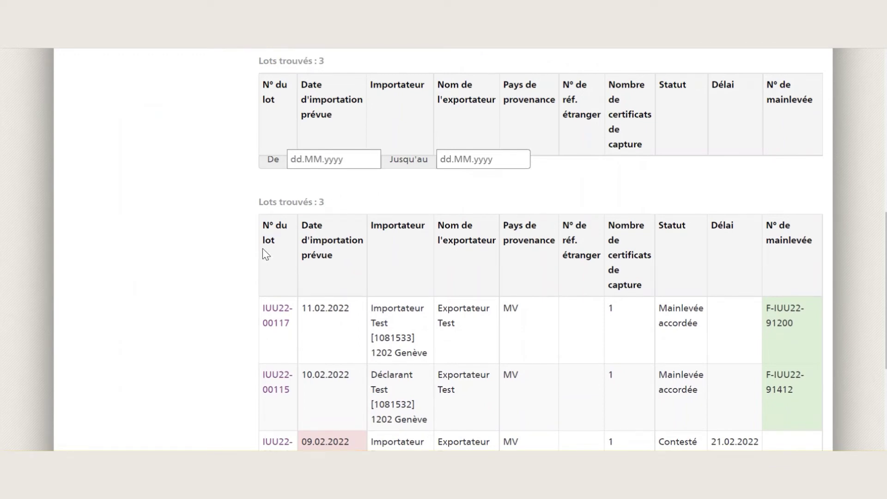
scroll(283, 293, up, 6)
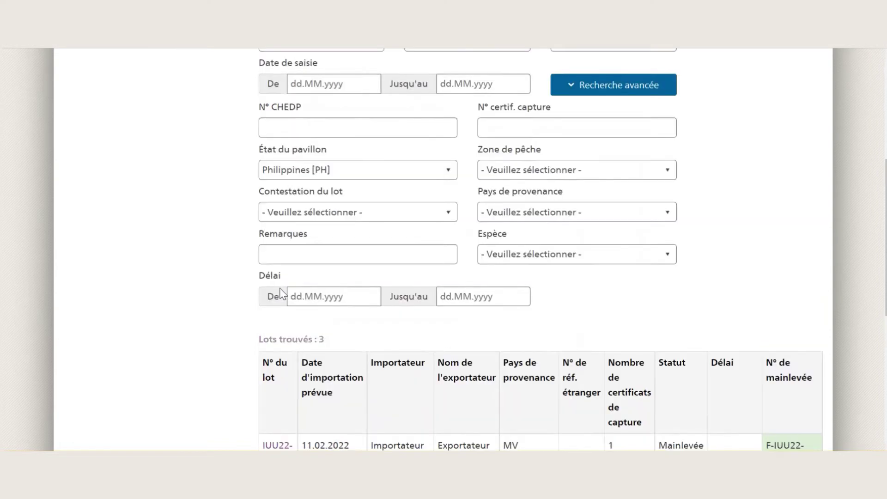
Step: Set the importer criterion to Déclarant Test, run the lot search and view the matching lots
scroll(281, 289, up, 1)
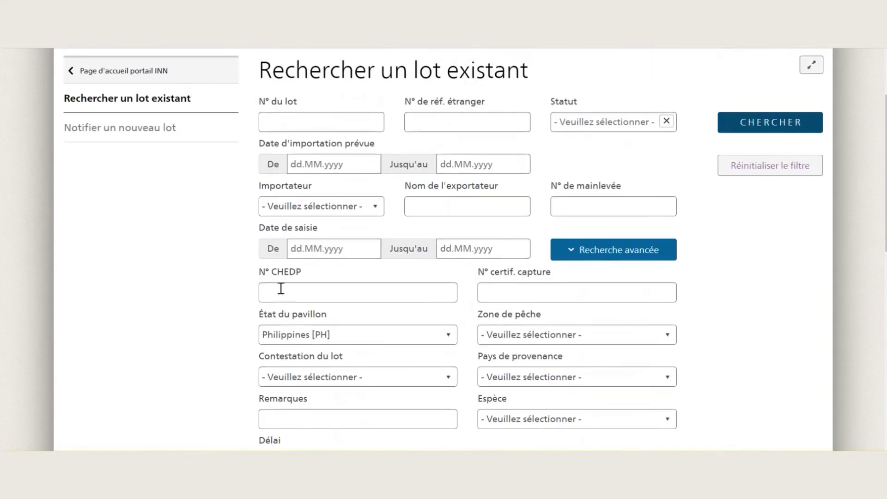
click(338, 207)
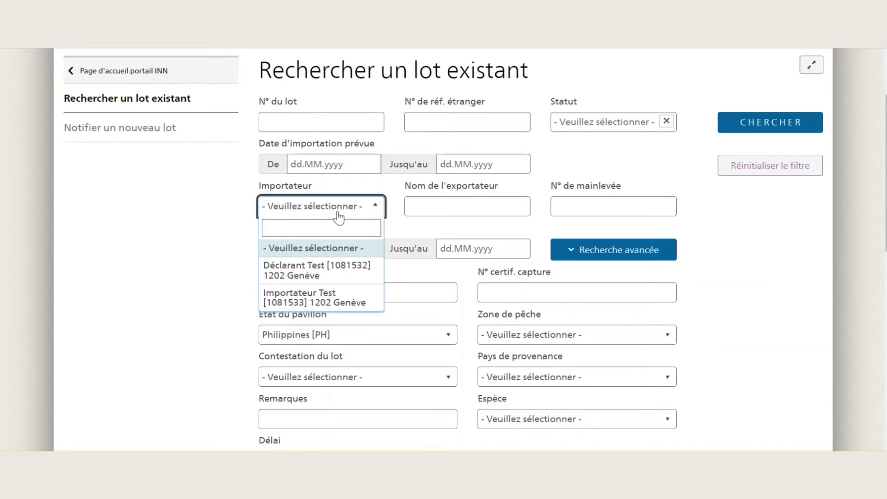
click(327, 271)
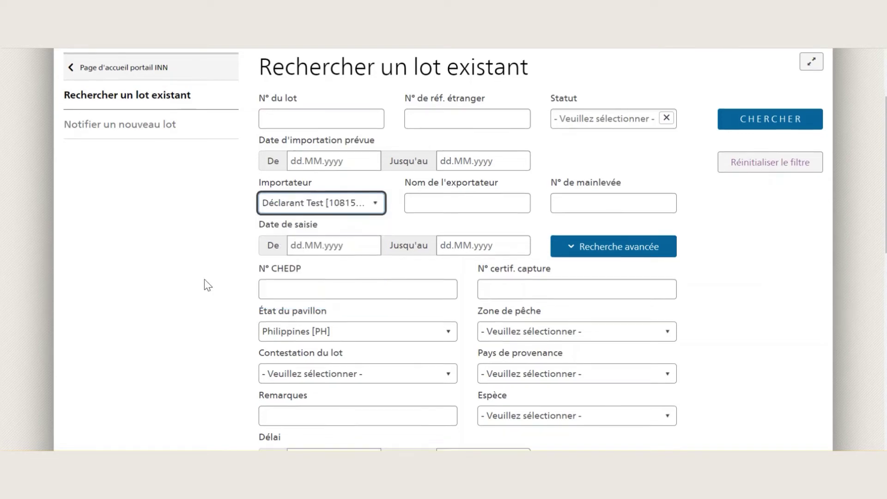
scroll(206, 283, down, 5)
scroll(449, 249, up, 5)
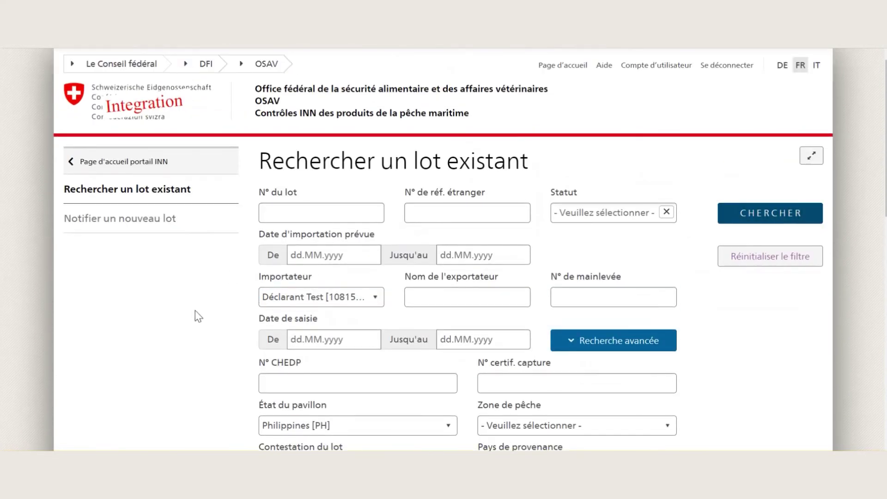
scroll(199, 317, down, 10)
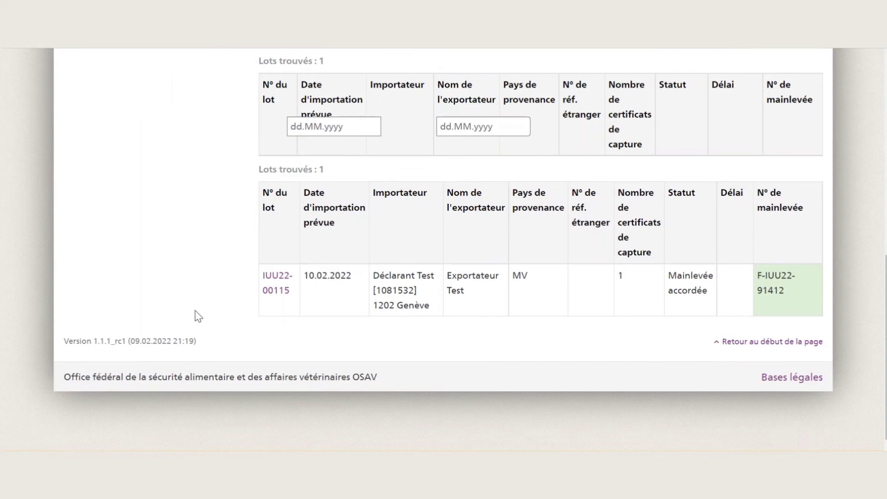
Step: Reset all search criteria and review the unfiltered lot list
scroll(303, 298, up, 6)
scroll(303, 298, up, 1)
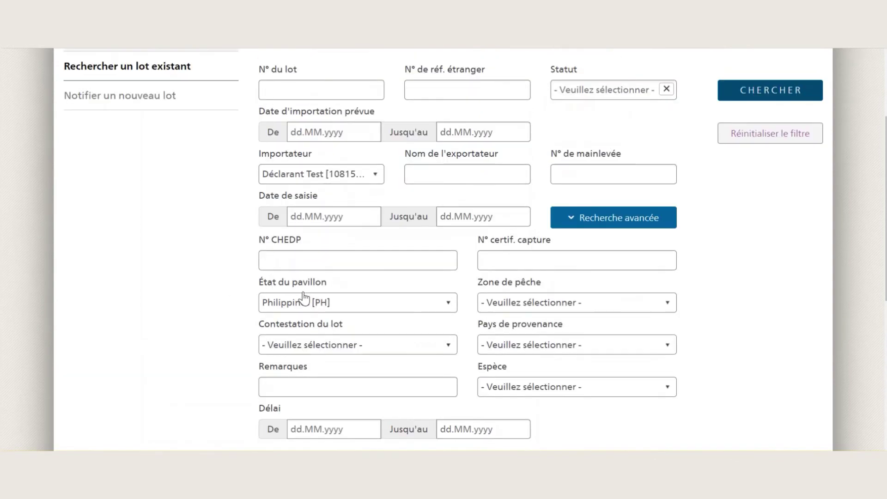
scroll(305, 298, up, 1)
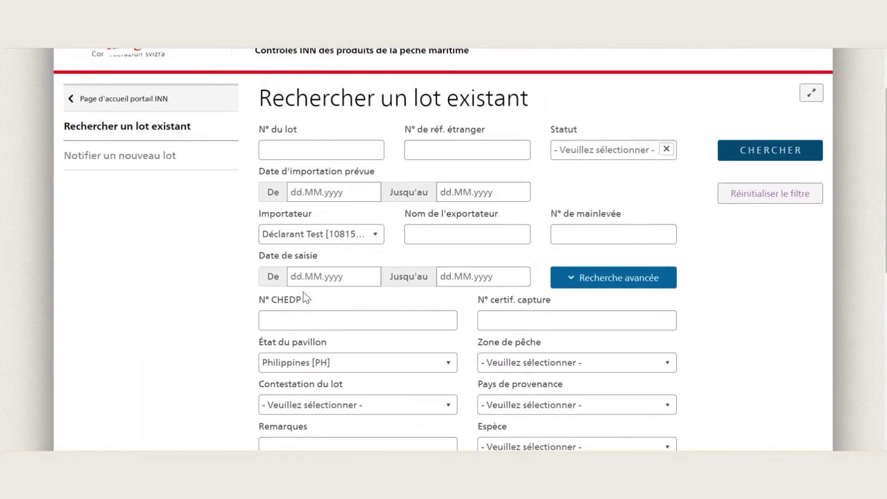
scroll(305, 298, up, 1)
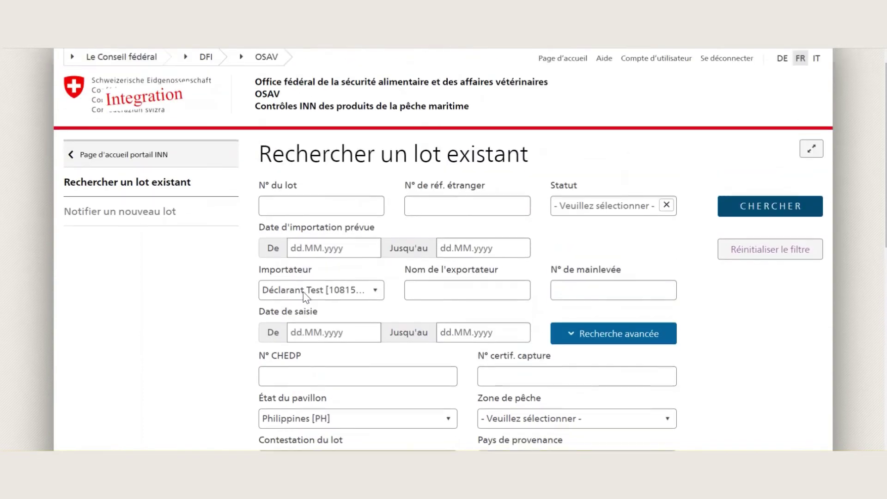
click(772, 255)
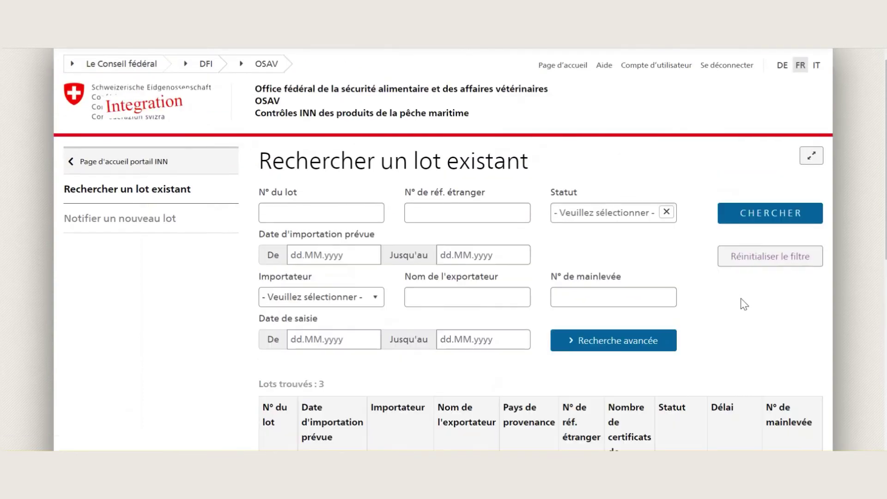
scroll(736, 299, down, 4)
scroll(736, 300, down, 1)
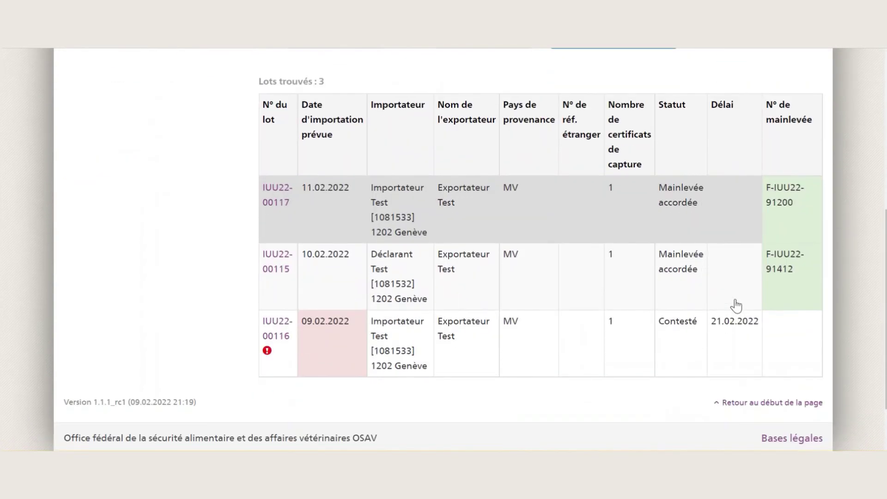
scroll(735, 301, up, 1)
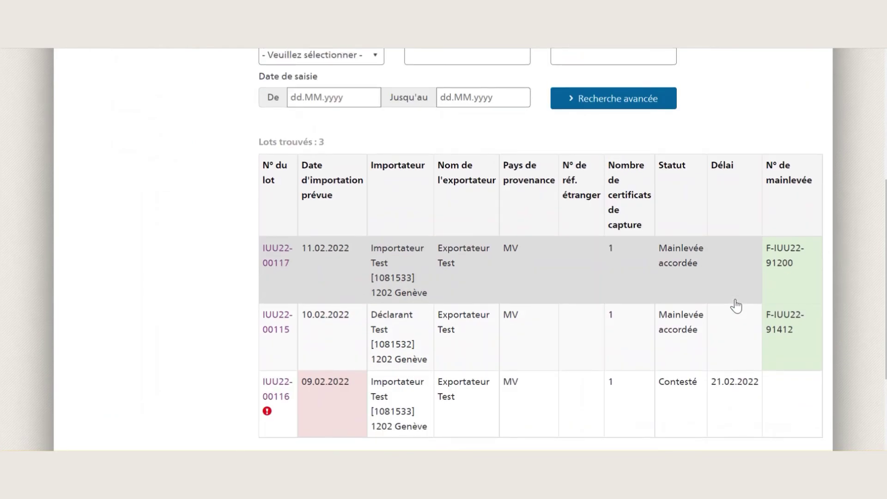
scroll(736, 305, up, 4)
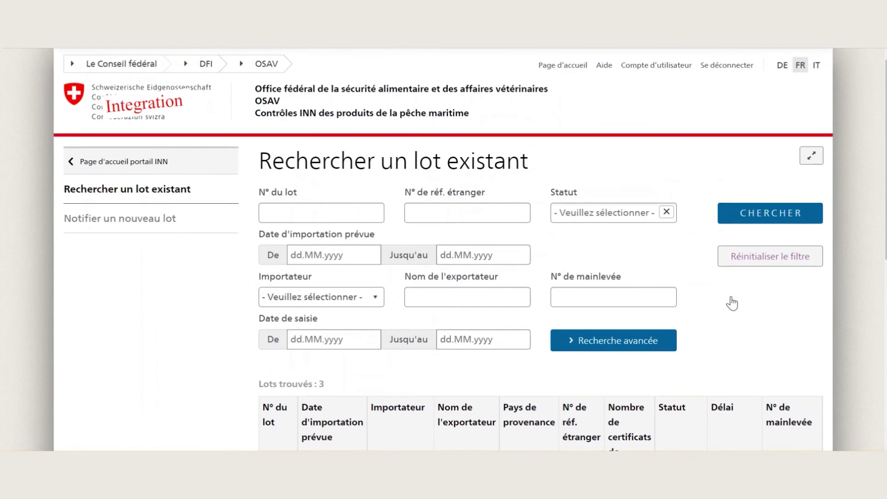
Step: Look through the available status options without choosing one, and examine the lots and their statuses in the list
click(628, 214)
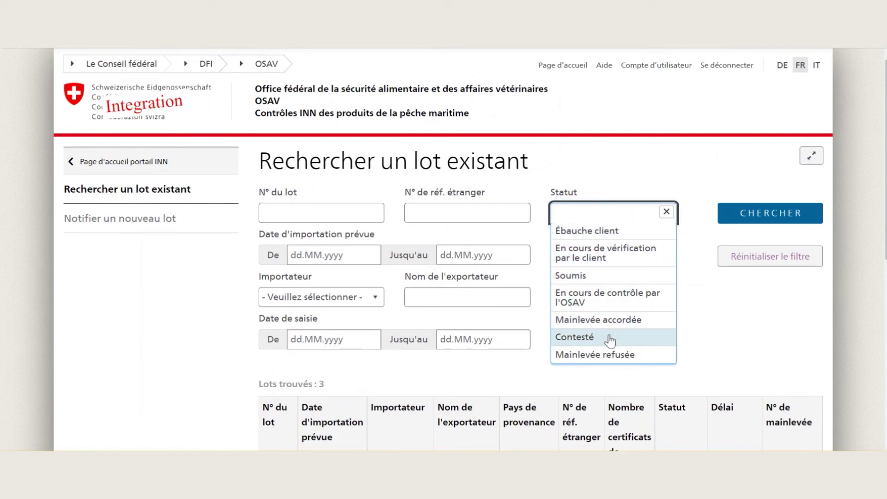
click(767, 298)
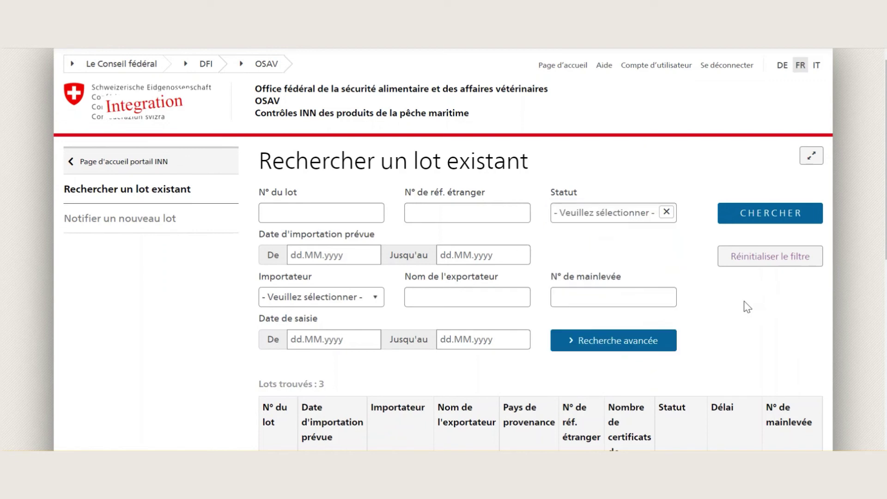
scroll(745, 307, down, 5)
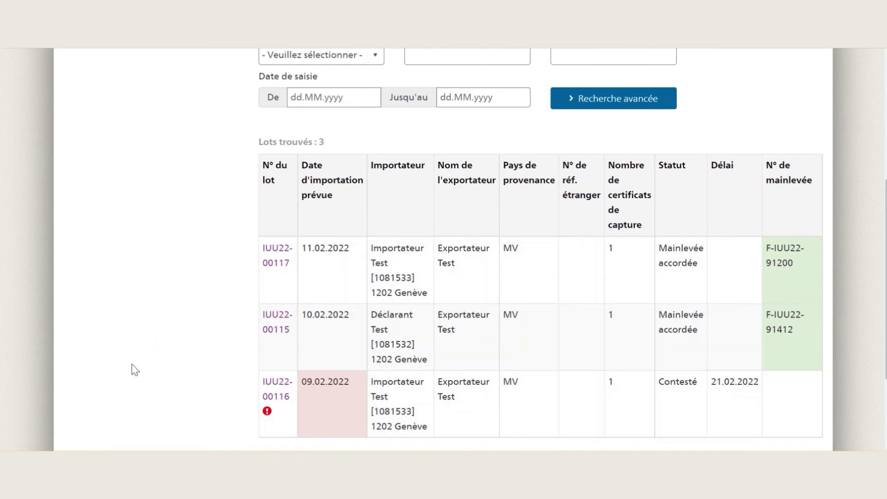
scroll(132, 365, down, 2)
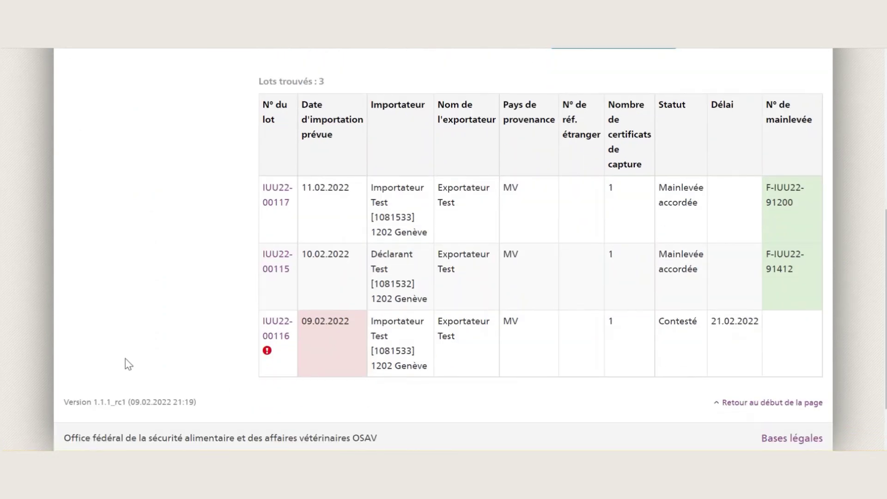